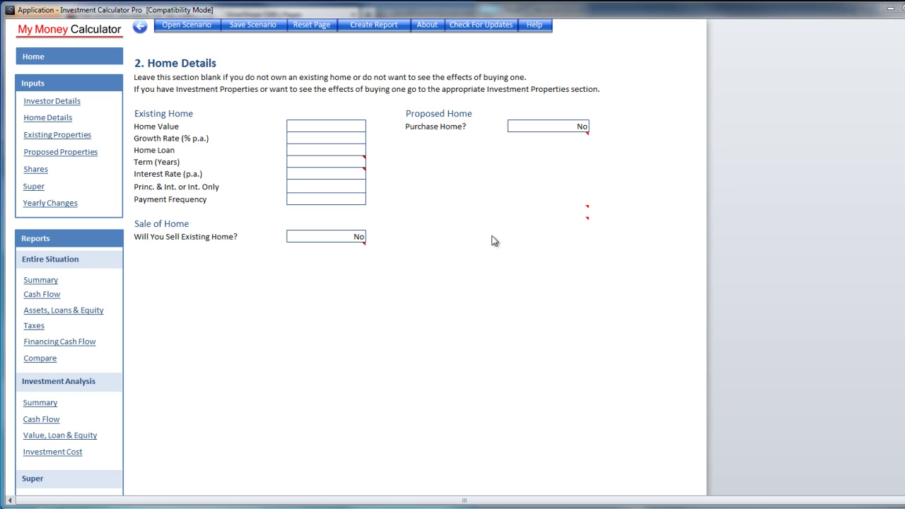
Step: Check the investor details, and set the existing home's value to 500,000 and growth rate to 3% p.a. in Home Details
click(51, 106)
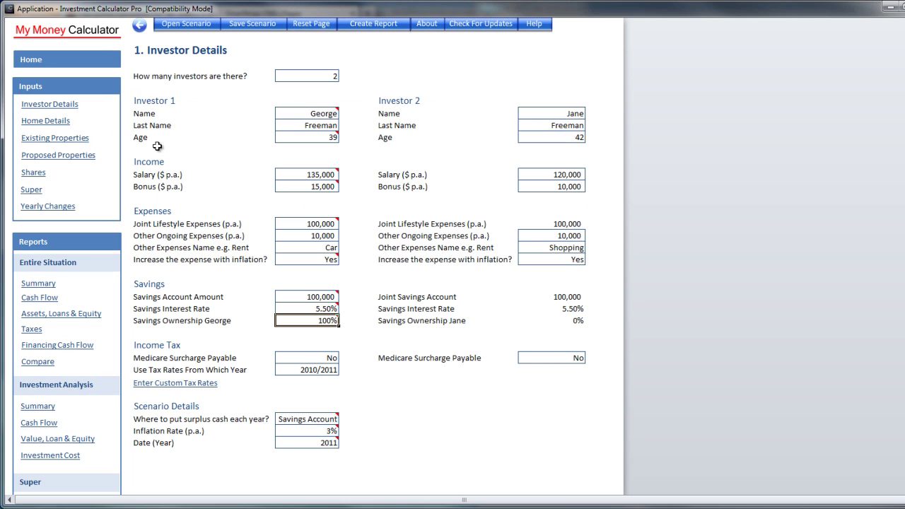
click(54, 124)
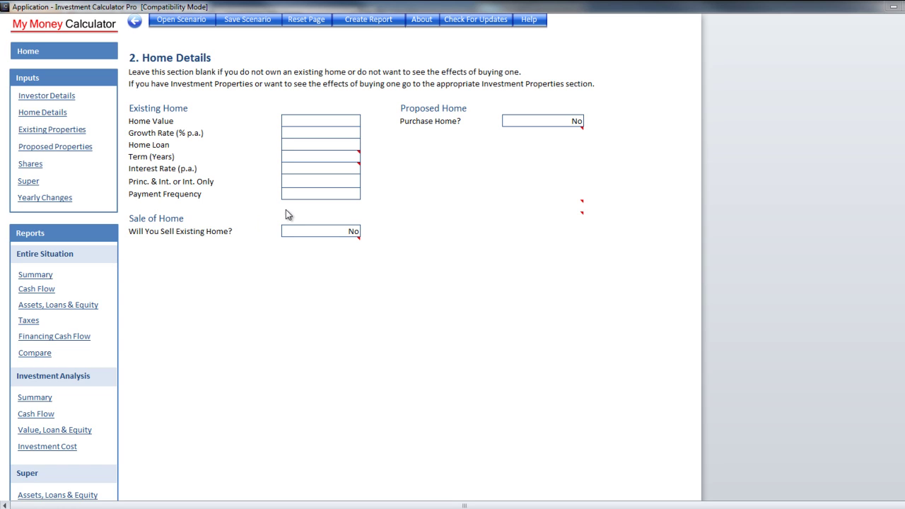
click(334, 122)
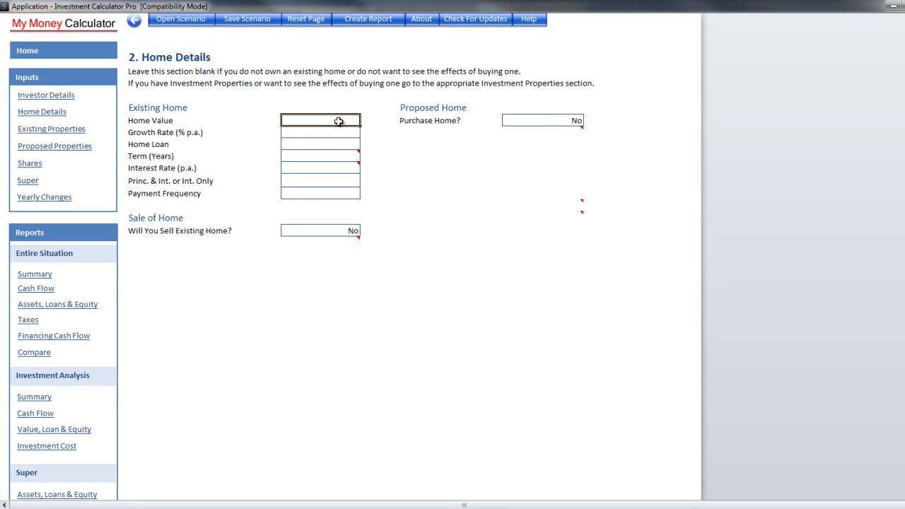
text(50000)
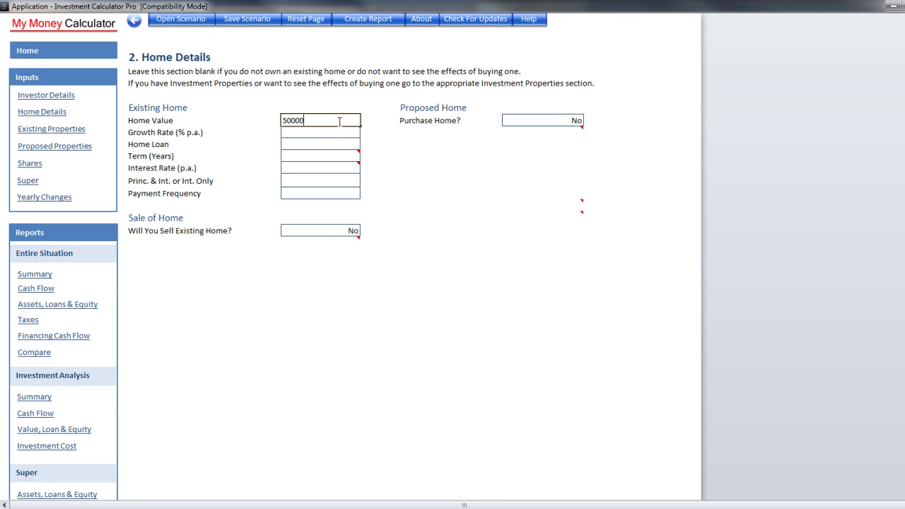
text(0)
key(Return)
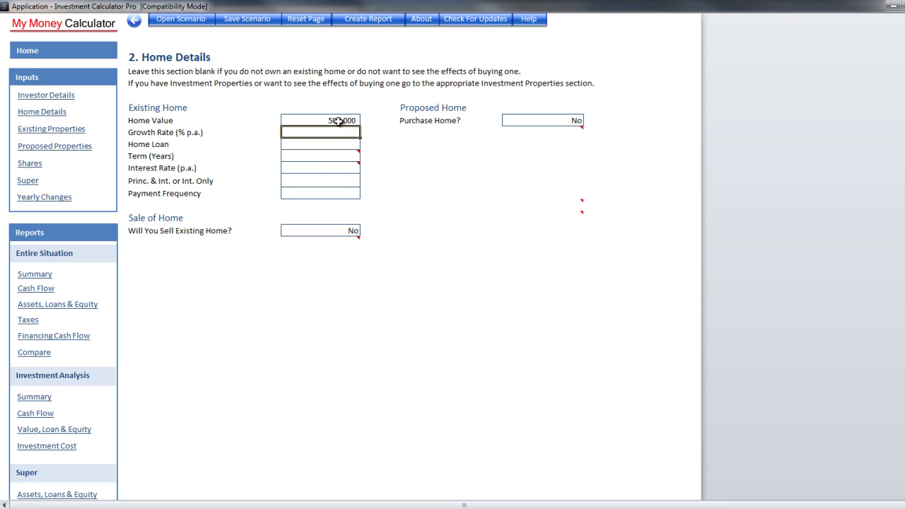
text(3%)
key(Return)
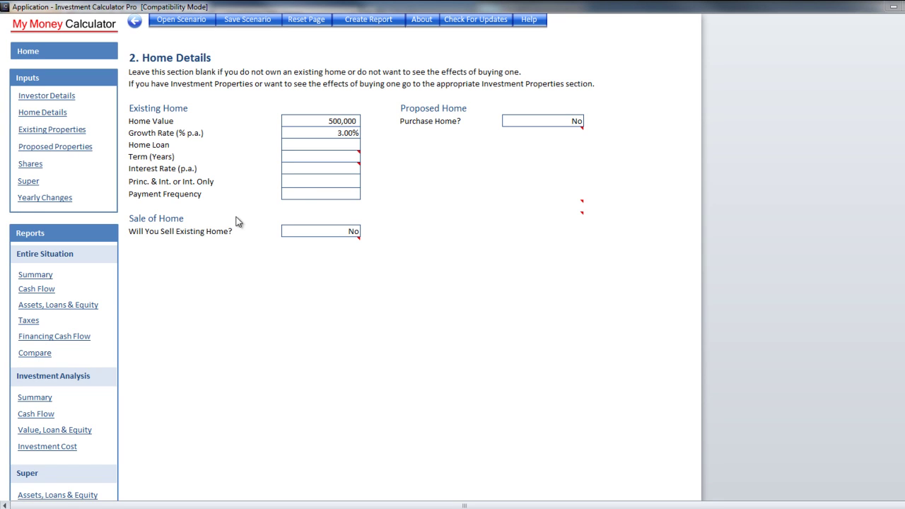
Step: Set the existing home loan to 250,000 over 20 years at 7.5% interest, Principal & Interest, with fortnightly payments
click(320, 143)
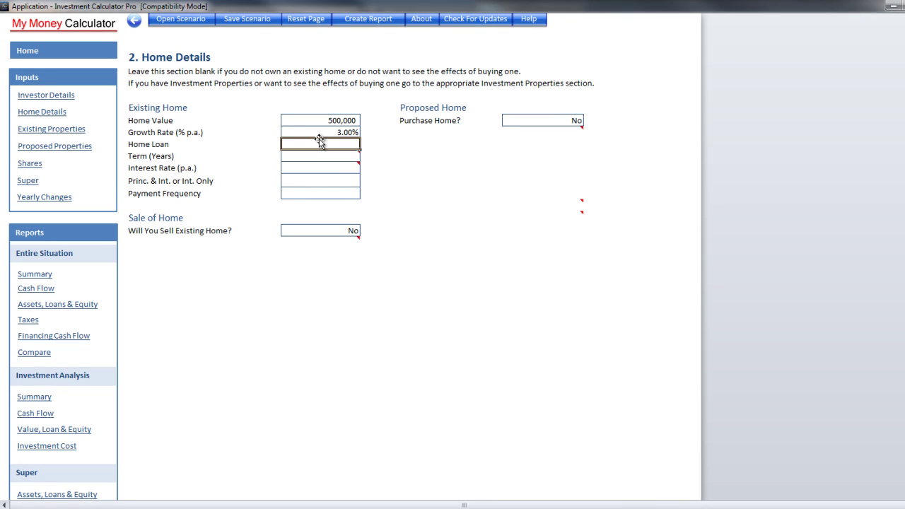
text(250000)
key(Return)
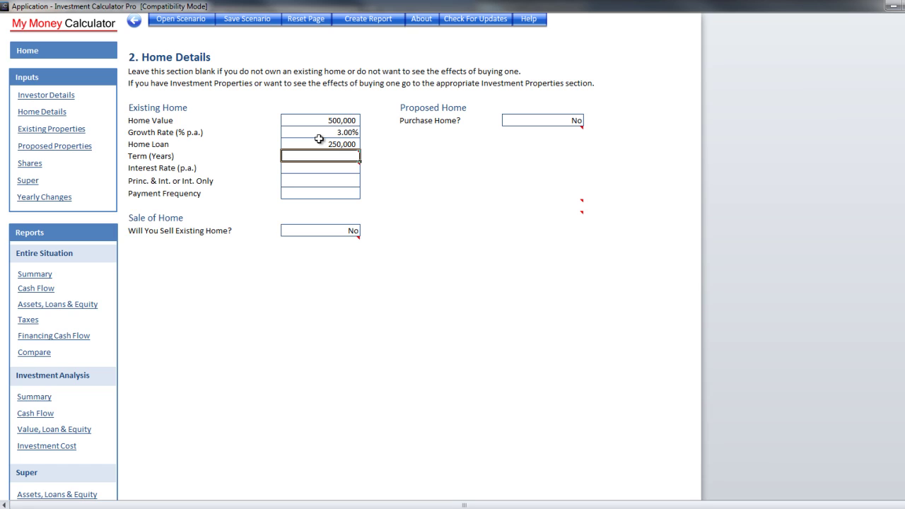
text(20)
key(Return)
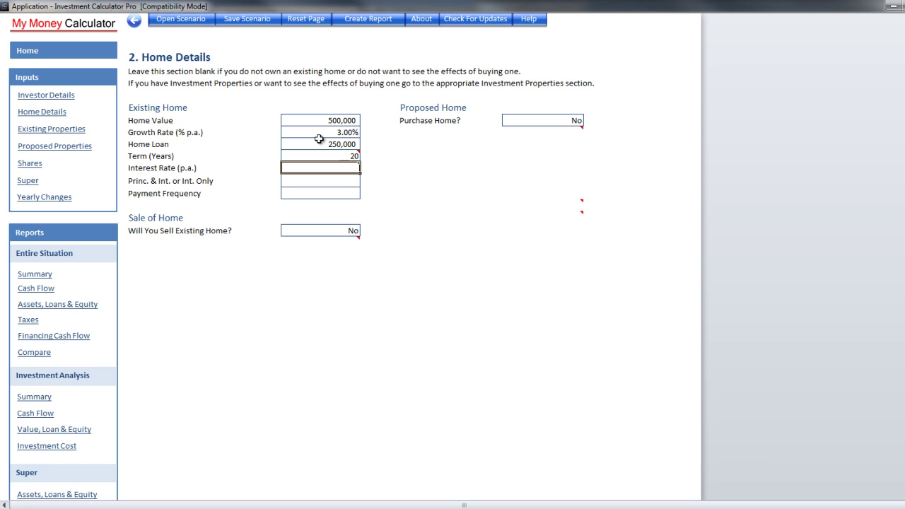
text(7.5%)
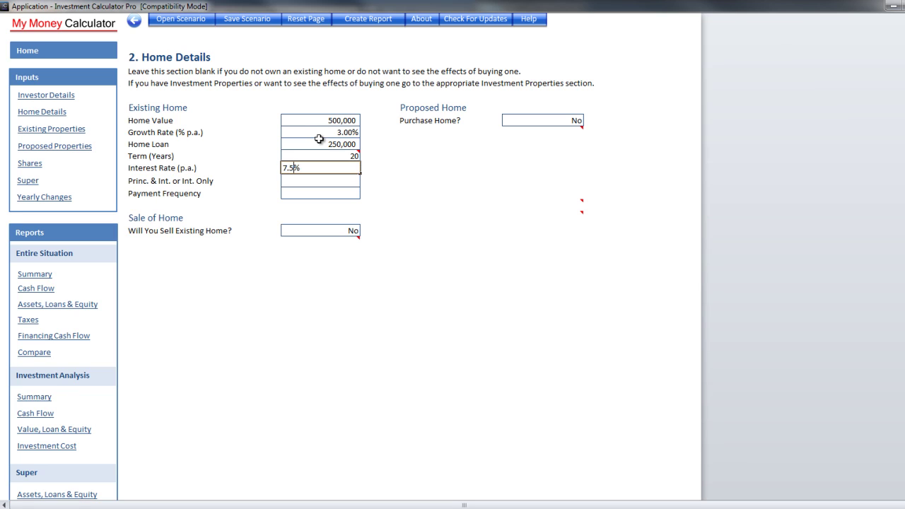
key(Return)
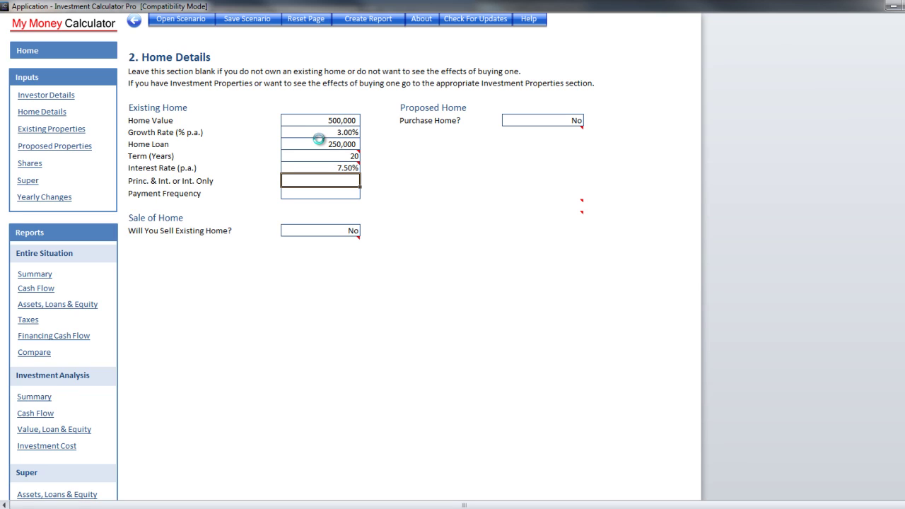
click(366, 184)
click(350, 191)
click(366, 195)
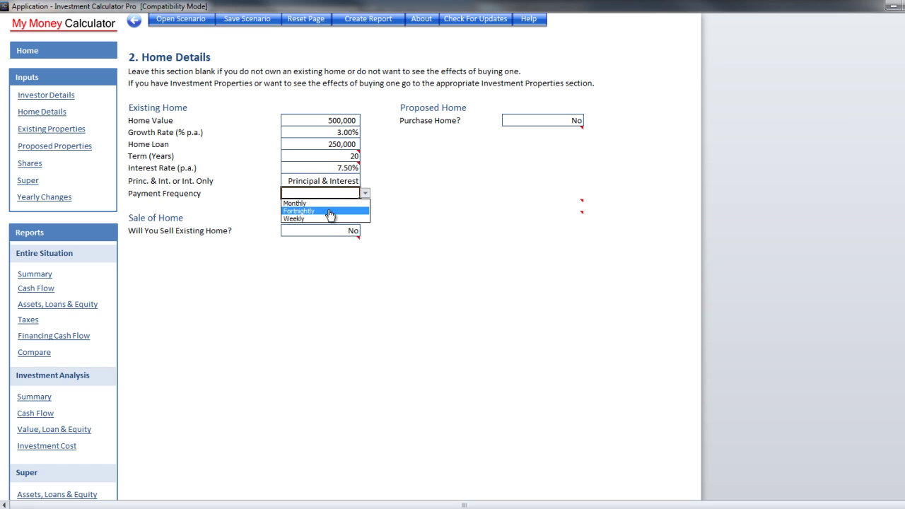
click(328, 211)
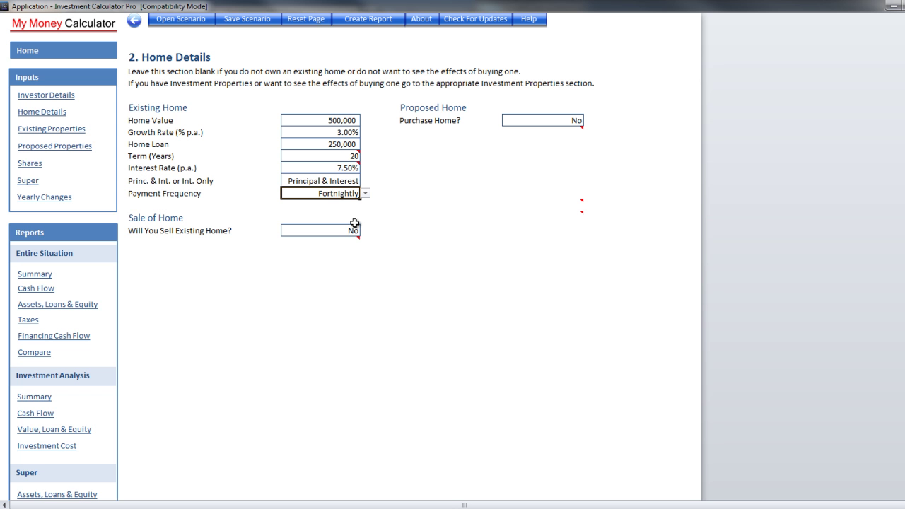
Step: Plan the sale of the existing home in 5 years with selling costs of 20,000
click(354, 224)
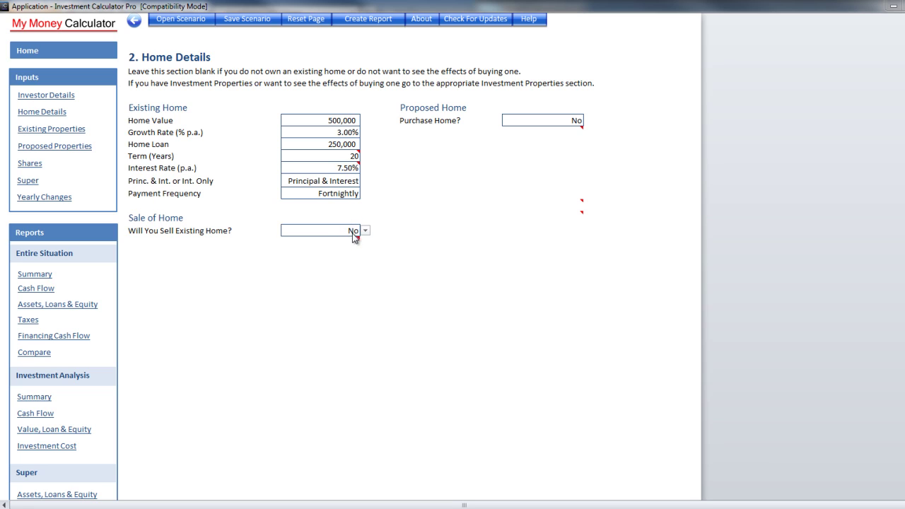
click(363, 233)
click(365, 231)
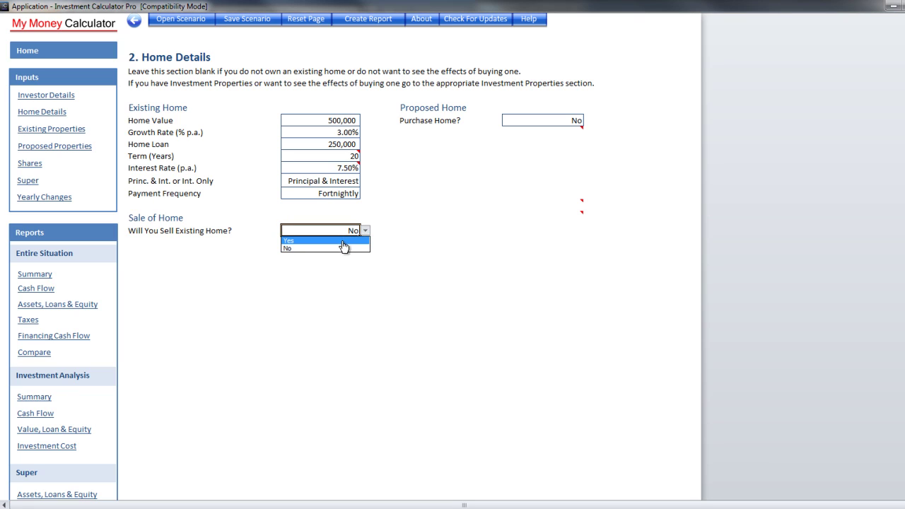
click(343, 241)
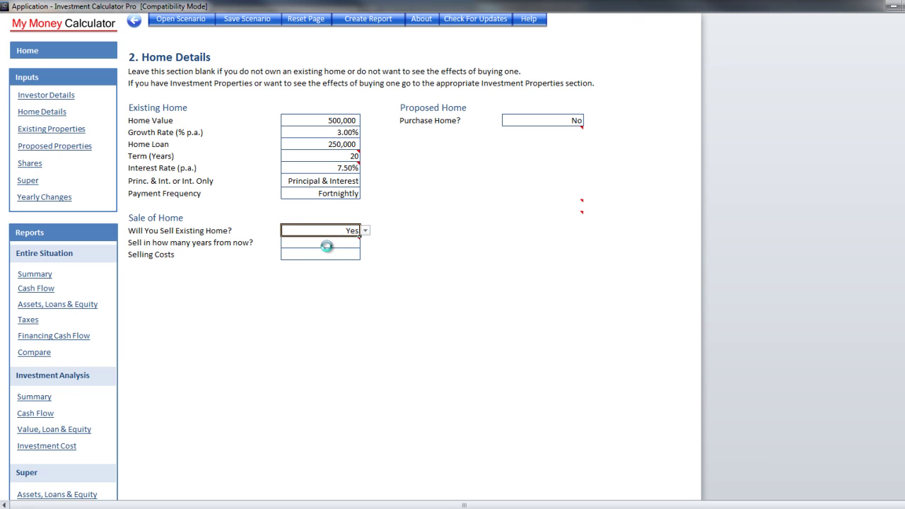
mouse_move(326, 246)
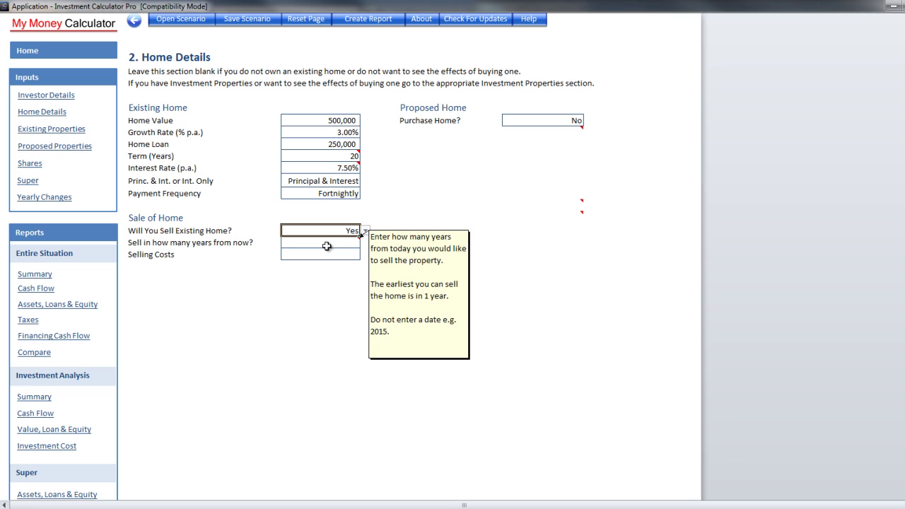
click(327, 244)
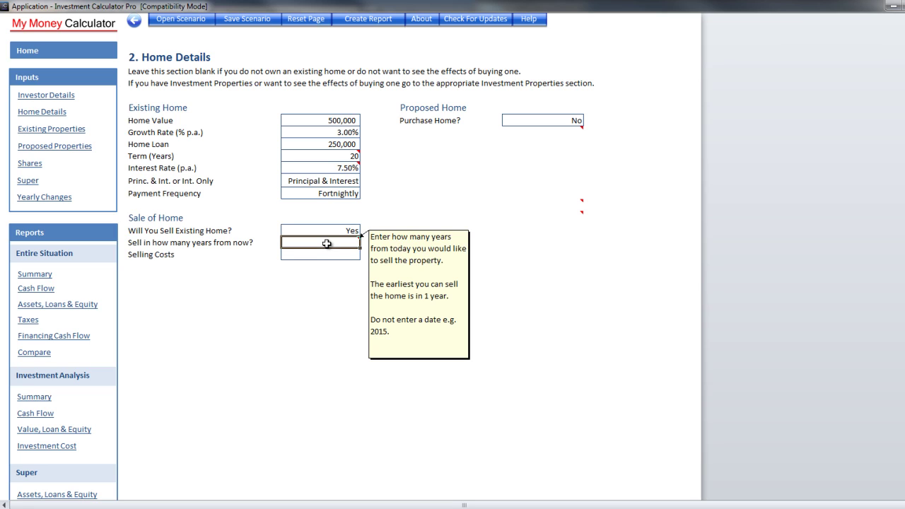
text(5)
key(Return)
text(20,)
text(0000)
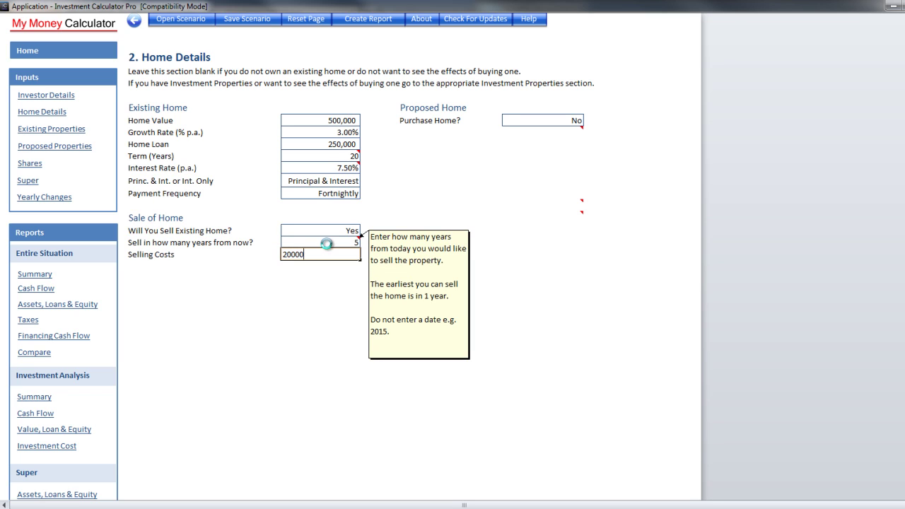
key(Return)
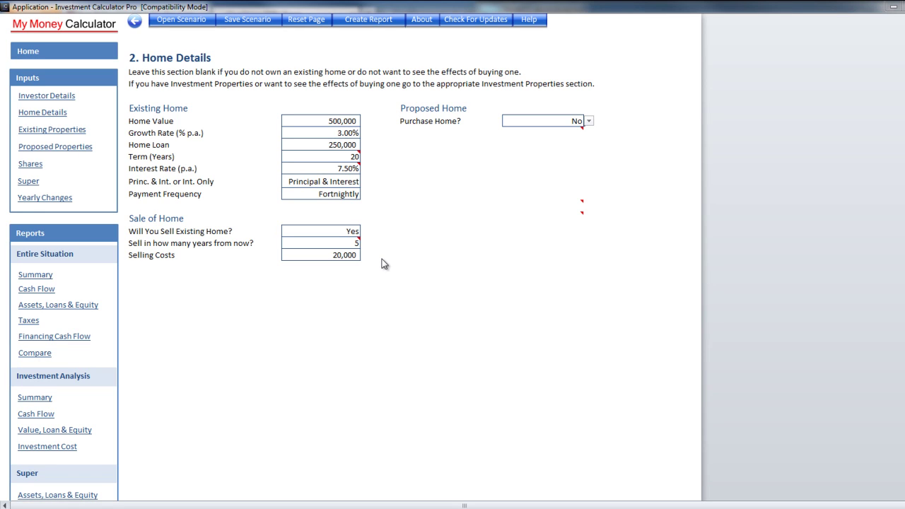
Step: Enable the proposed home purchase in 5 years, with a new home value of 750,000 and a growth rate of 3.5% p.a
click(519, 121)
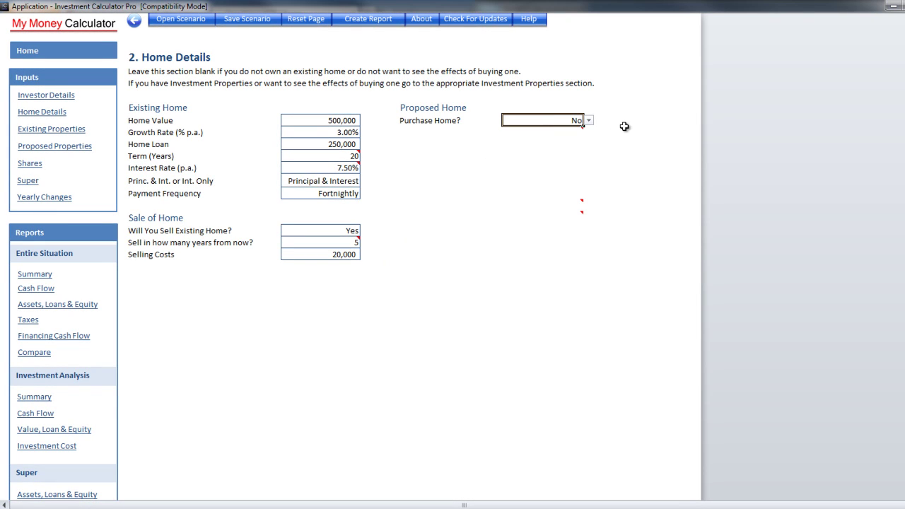
click(588, 121)
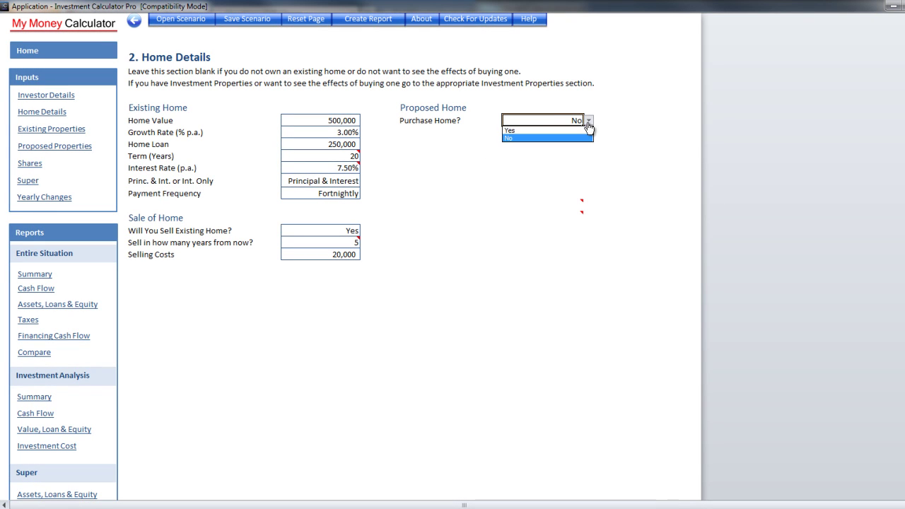
click(545, 130)
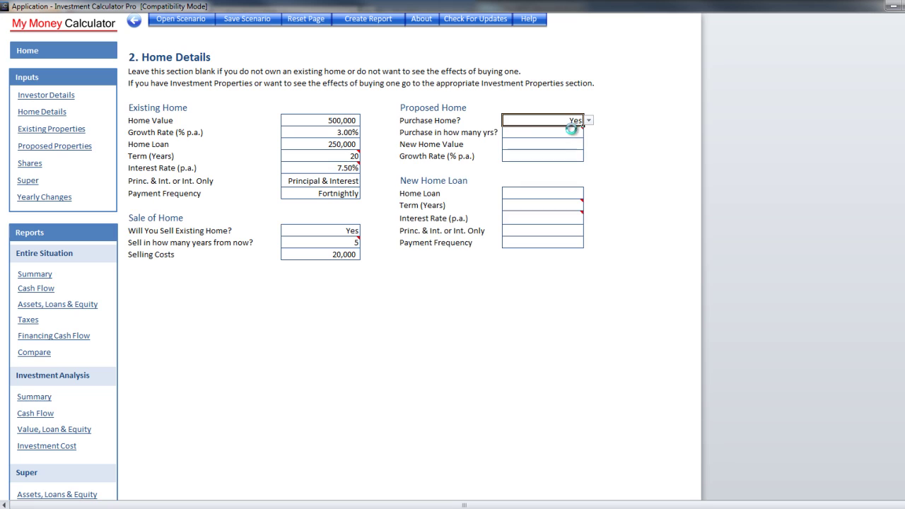
click(521, 132)
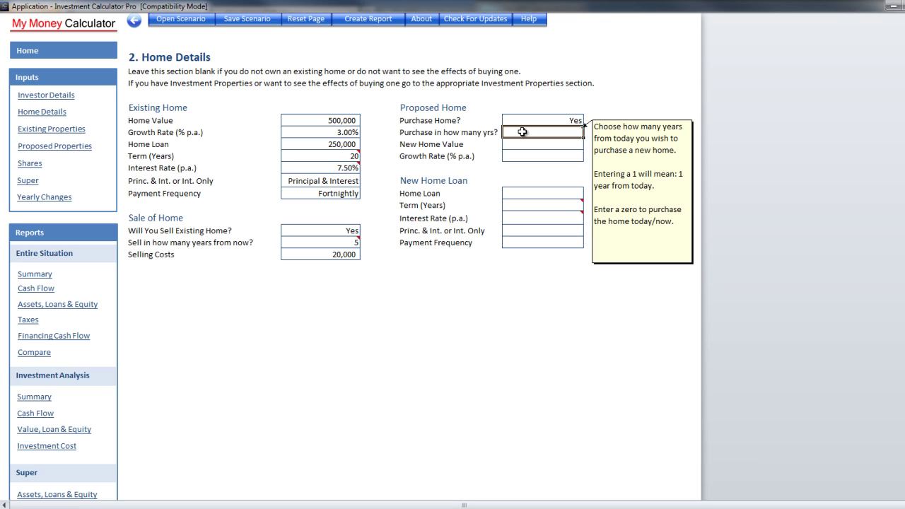
text(5)
key(Return)
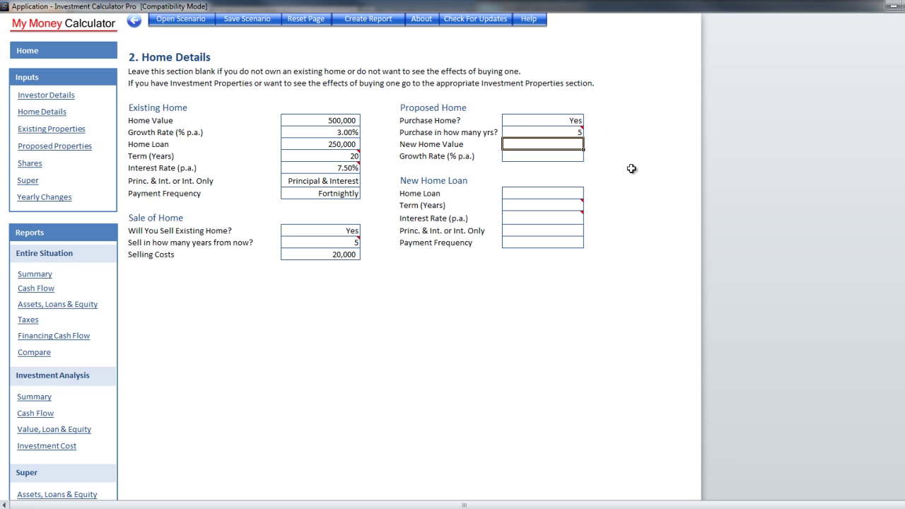
text(750000)
key(Return)
text(3)
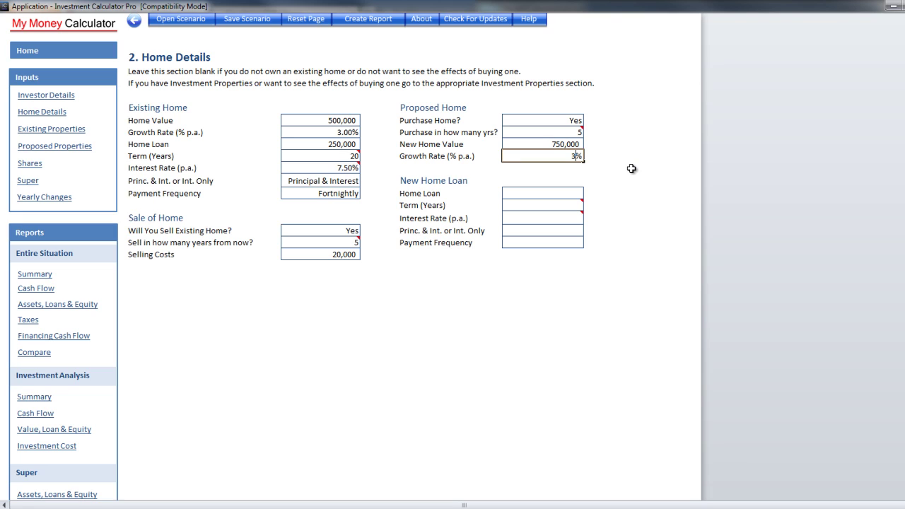
text(.5)
key(Return)
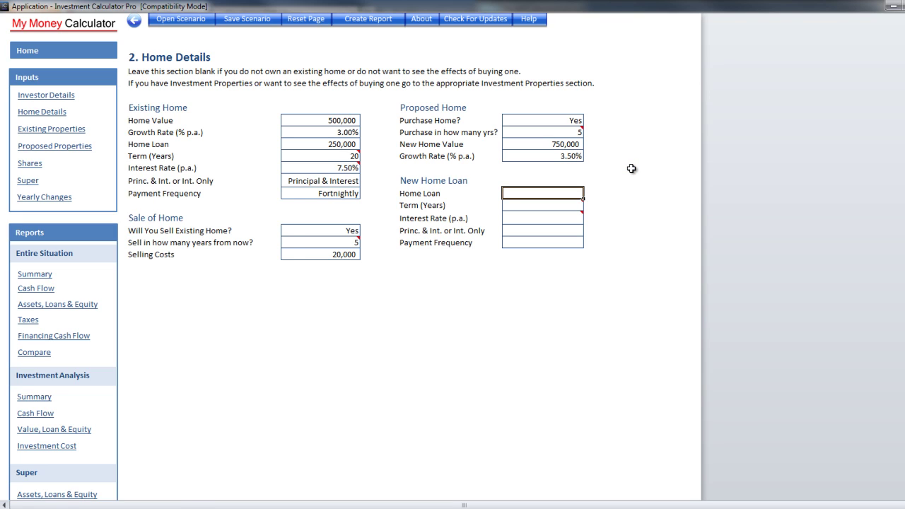
Step: Set the new home loan to 500,000 over 30 years at 7.5% interest, Principal & Interest, with fortnightly payments
text(500000)
key(Return)
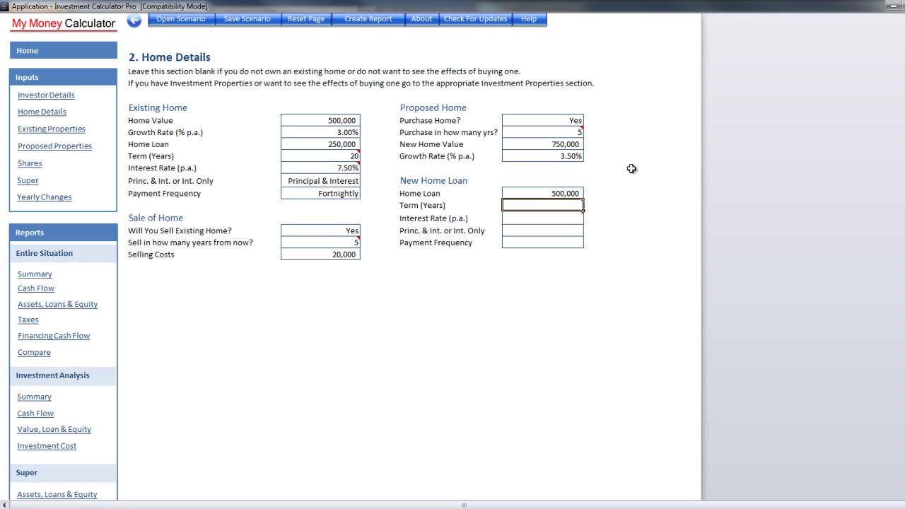
text(30)
key(Return)
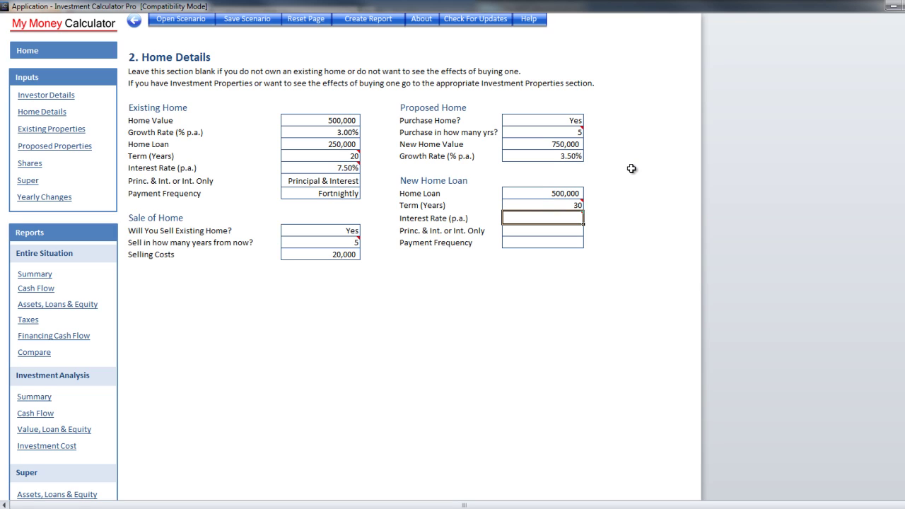
text(7.5)
key(Return)
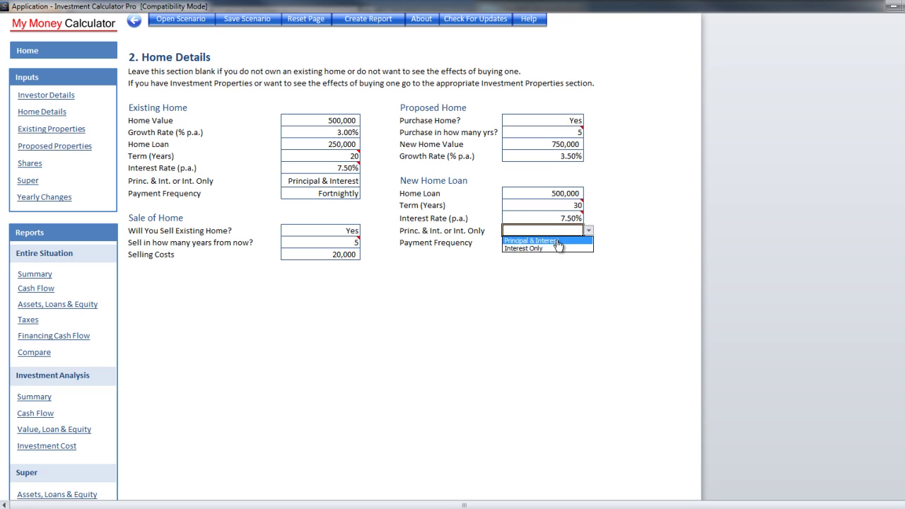
click(555, 241)
click(558, 244)
click(589, 242)
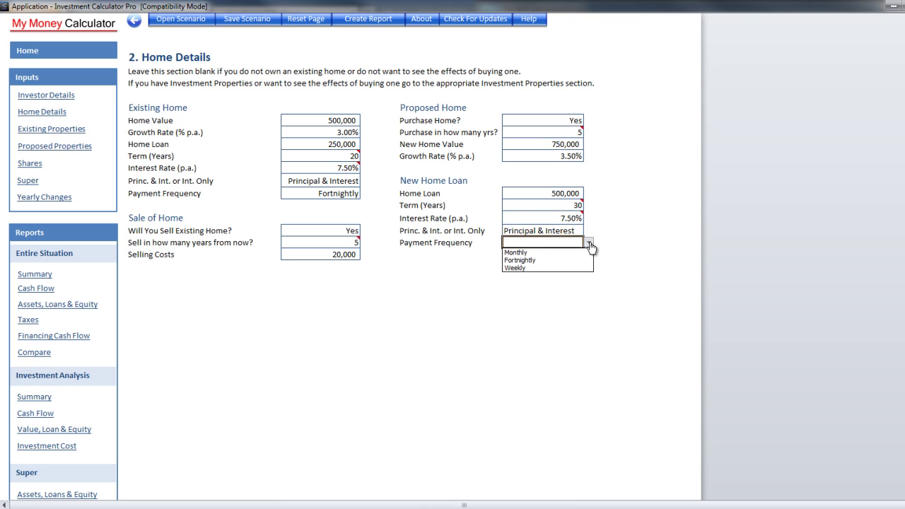
click(569, 263)
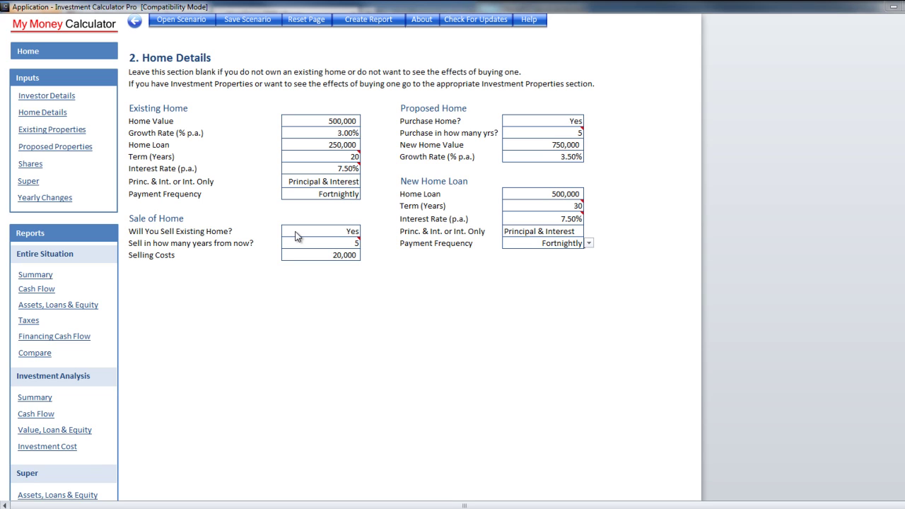
Step: Examine the assets, loans and equity chart in the Entire Situation Summary report, and open the Entire Situation Cash Flow report
click(43, 275)
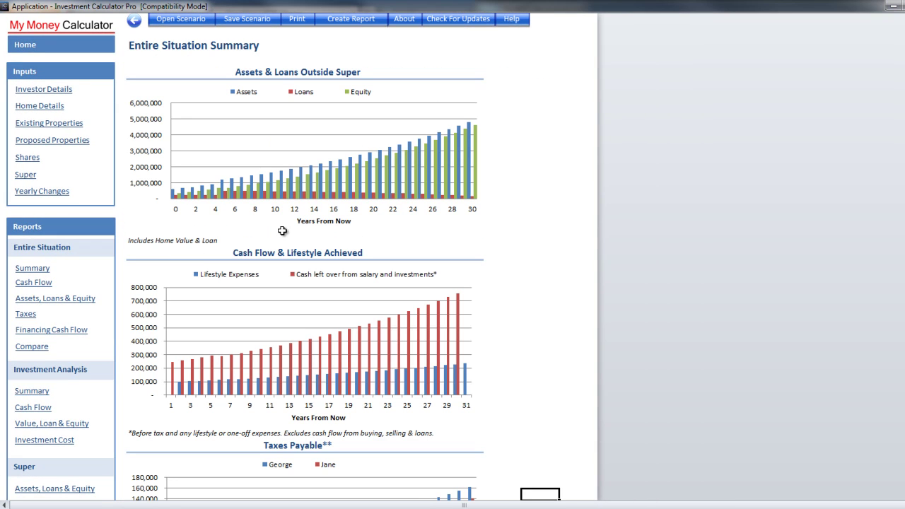
mouse_move(313, 185)
mouse_move(476, 134)
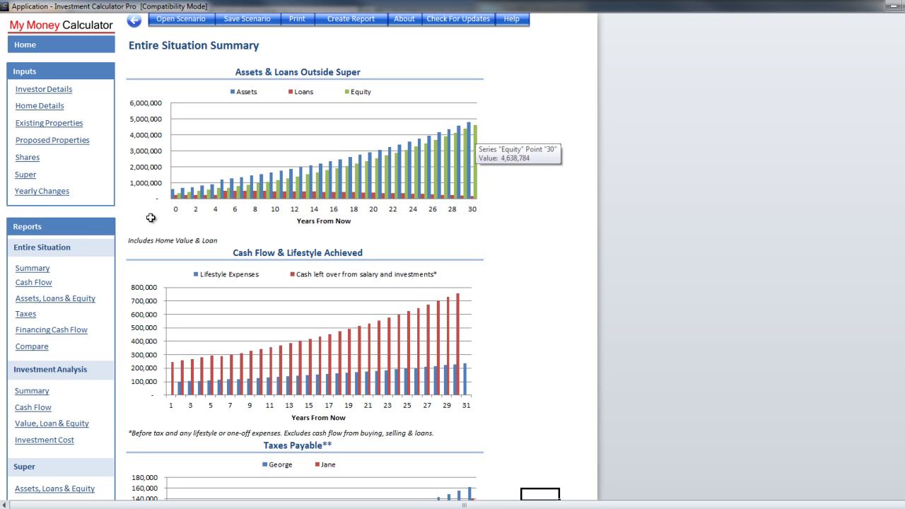
click(37, 283)
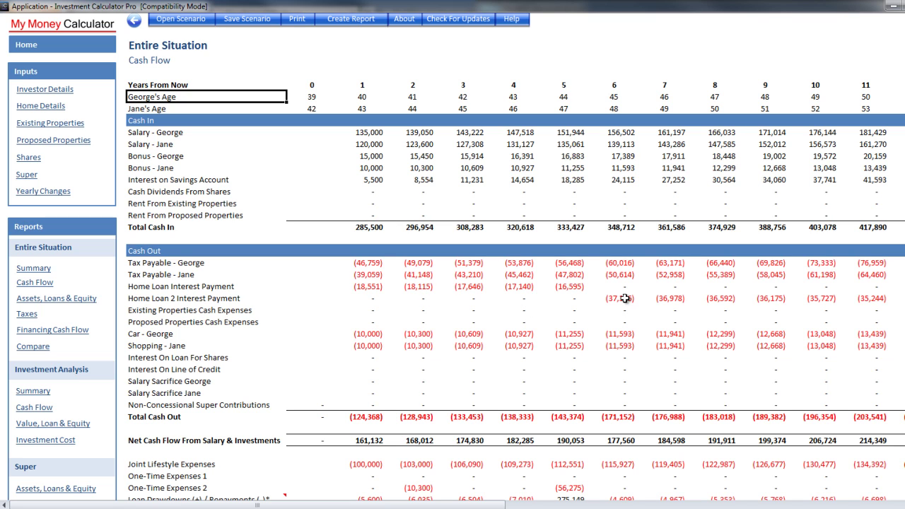
Step: Review the Entire Situation Assets, Loans & Equity report and the loan drawdowns and asset sales in the Financing Cash Flow report
click(49, 304)
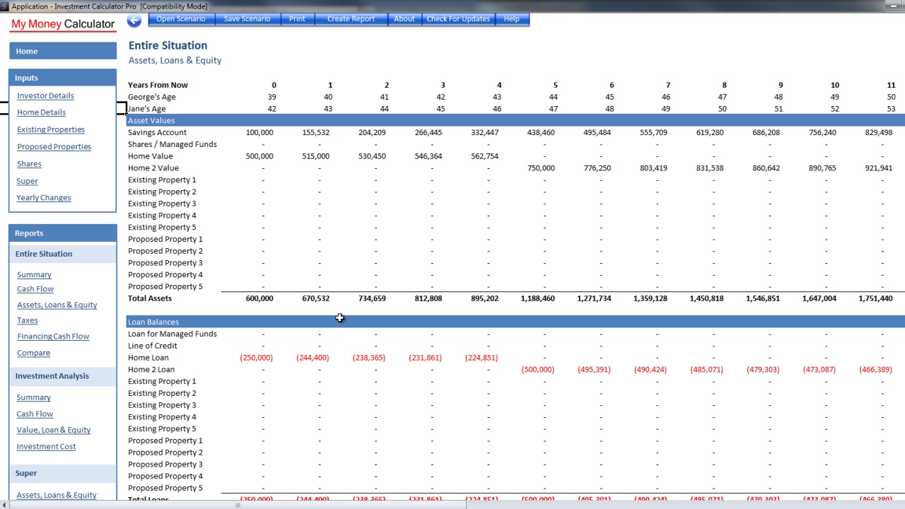
click(51, 338)
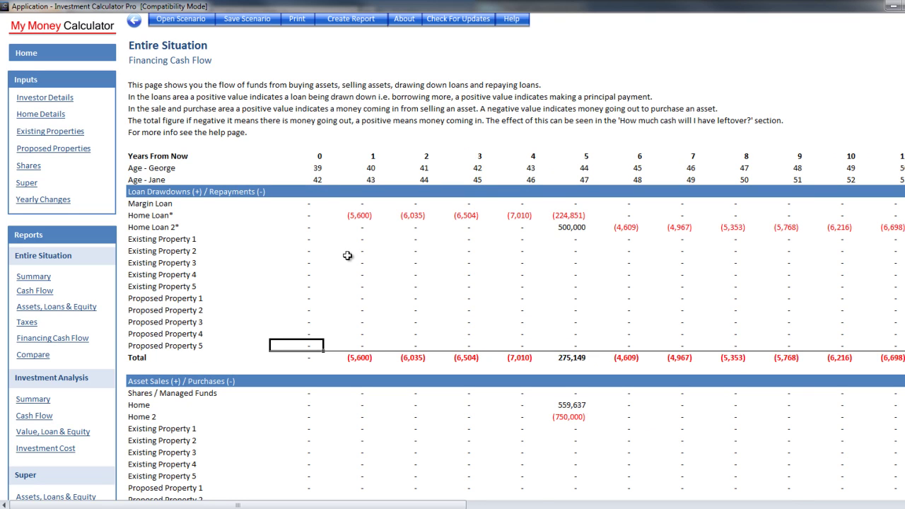
scroll(347, 255, down, 1)
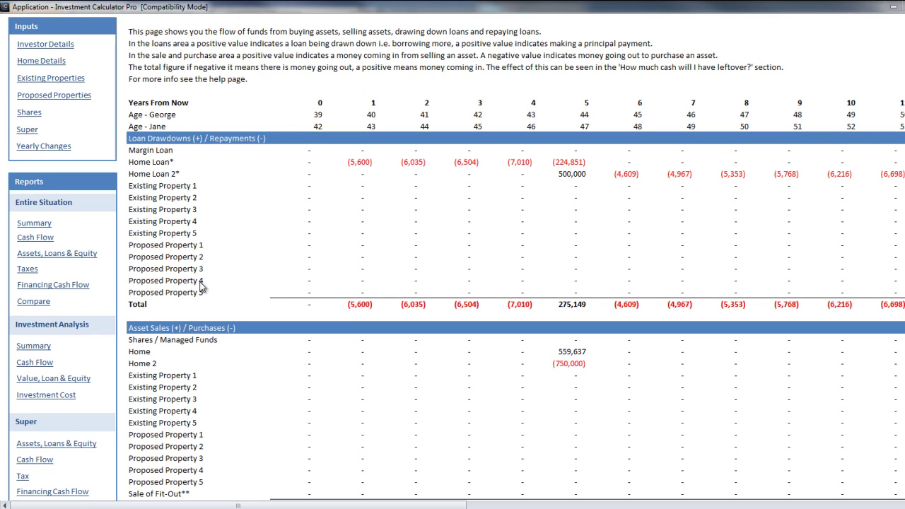
Step: In Home Details, set the new home loan's term to 20 years and the proposed home's growth rate to 4% p.a
click(42, 62)
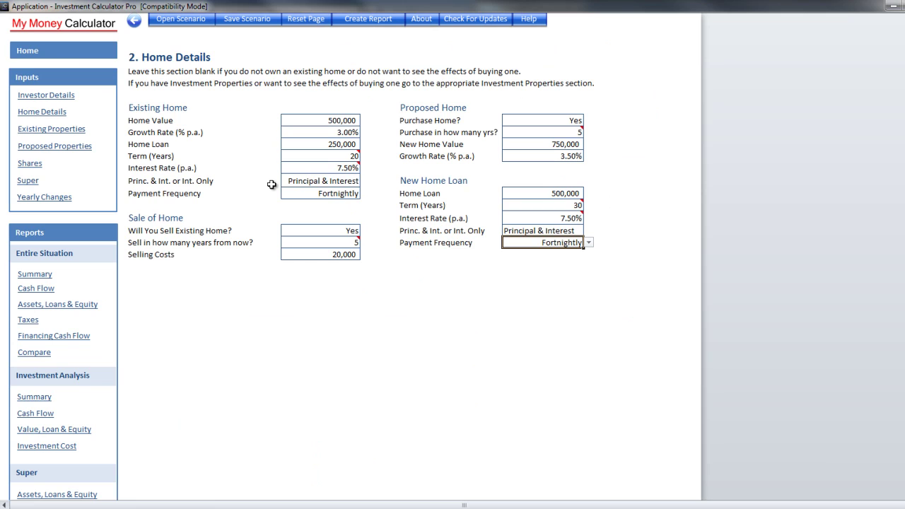
click(557, 207)
text(20)
key(Return)
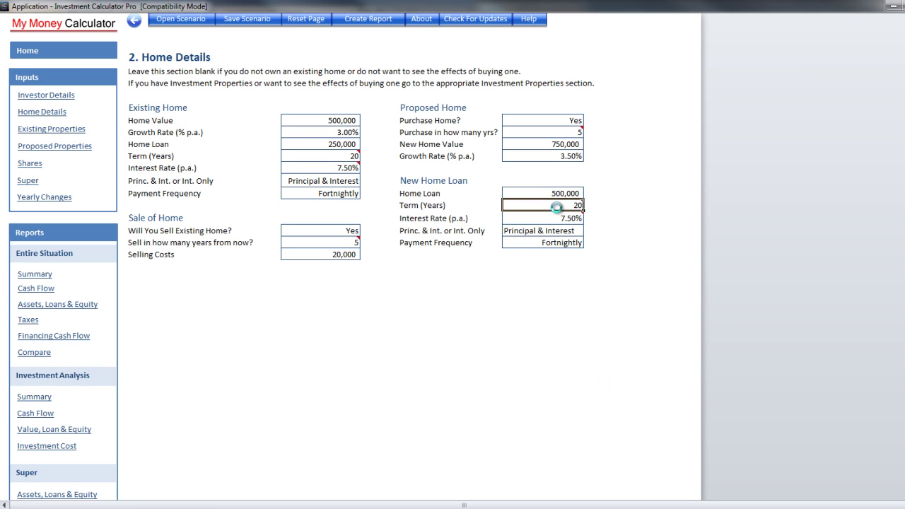
click(537, 213)
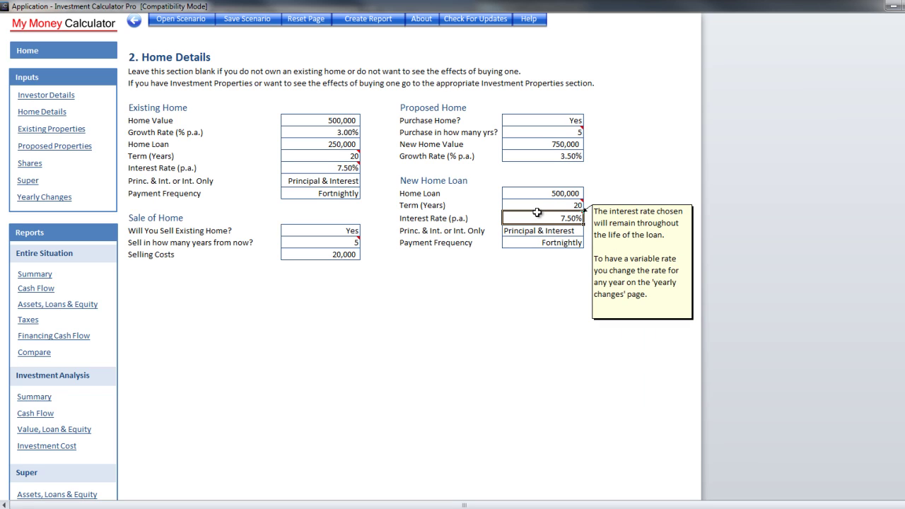
click(545, 157)
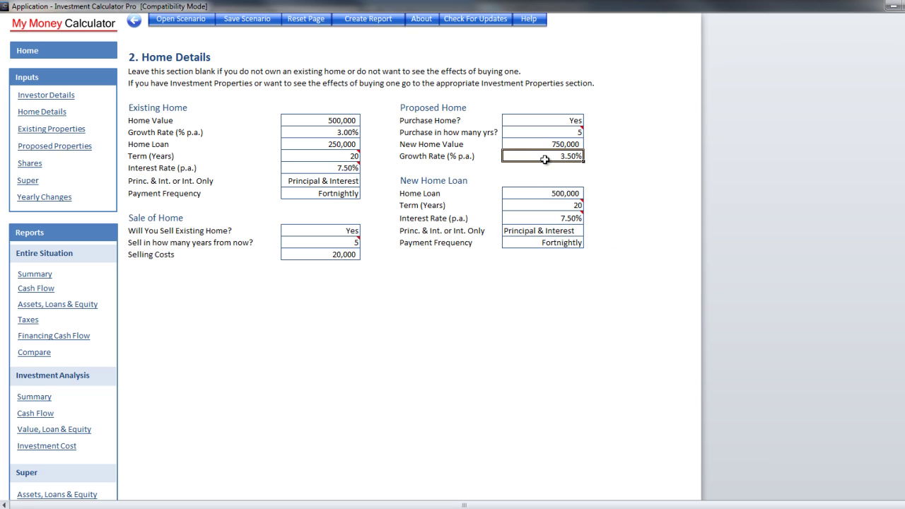
text(4)
key(Return)
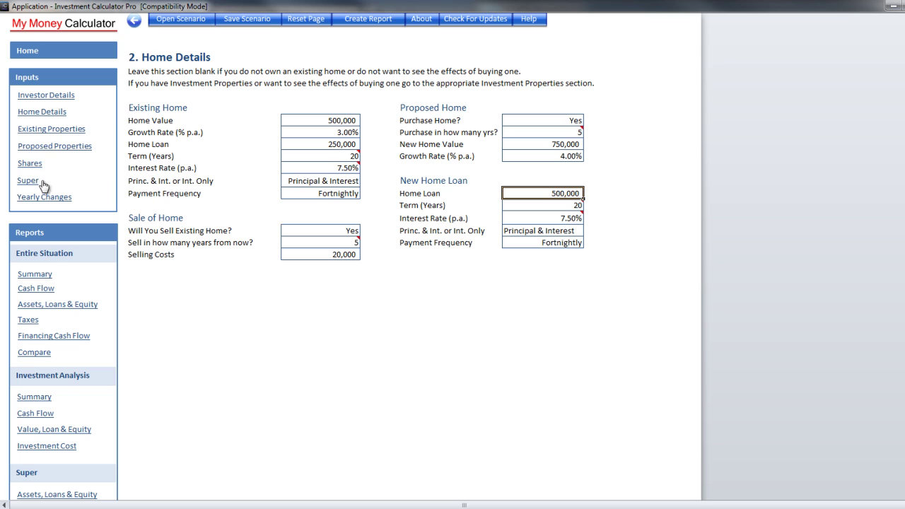
Step: Check the year 30 equity value in the Assets & Loans Outside Super chart of the Entire Situation Summary
click(36, 274)
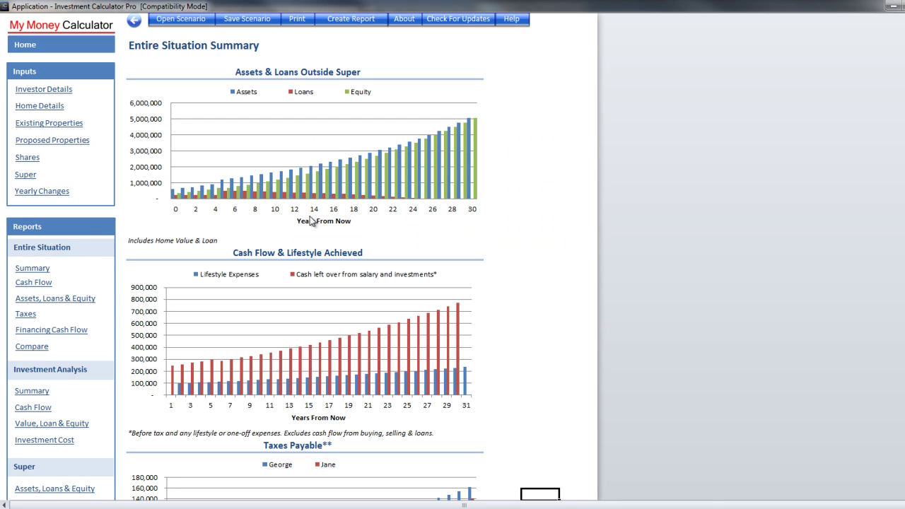
mouse_move(477, 150)
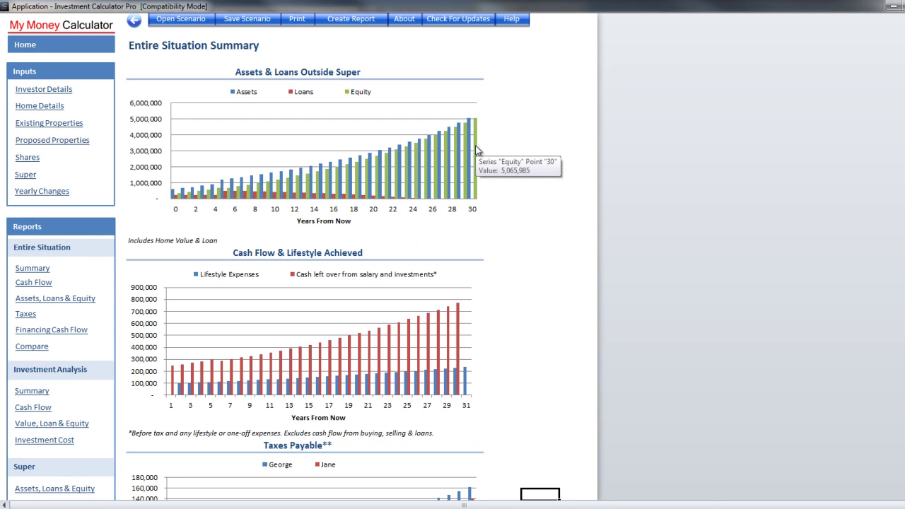